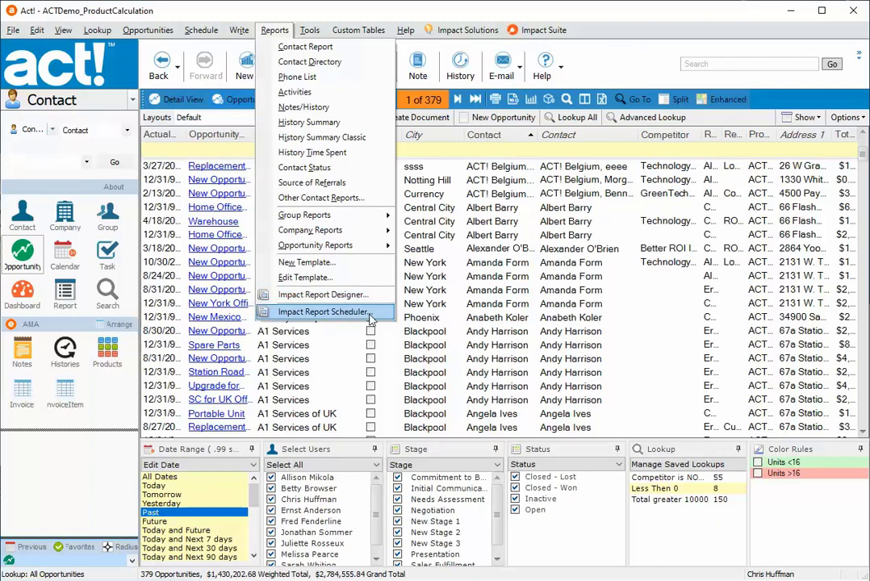
Step: Open the Impact Report Scheduler, continue in trial mode and log on to the demo database
left_click(371, 321)
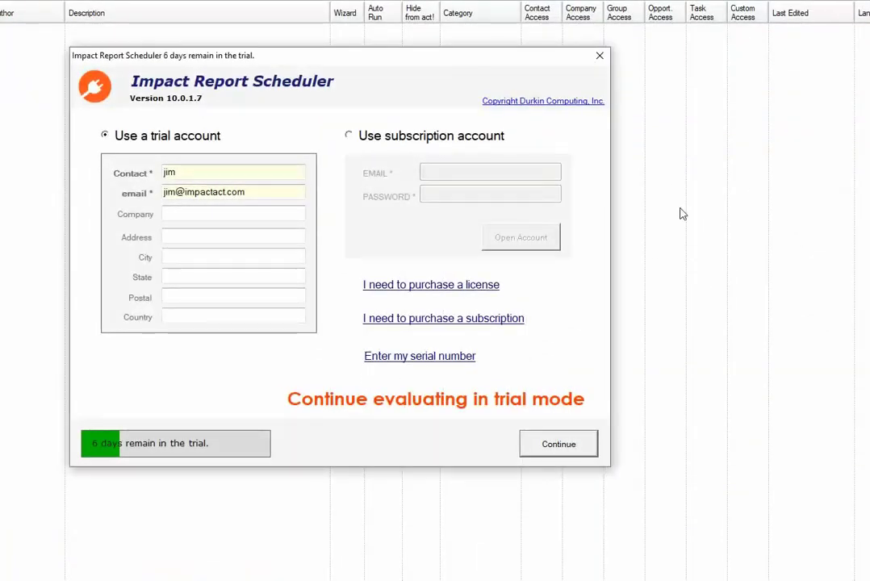
left_click(560, 444)
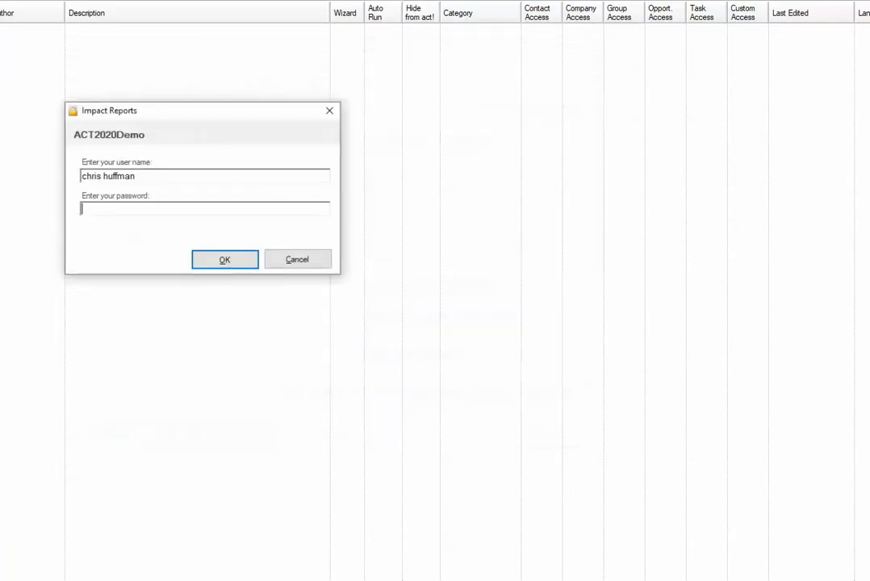
left_click(227, 266)
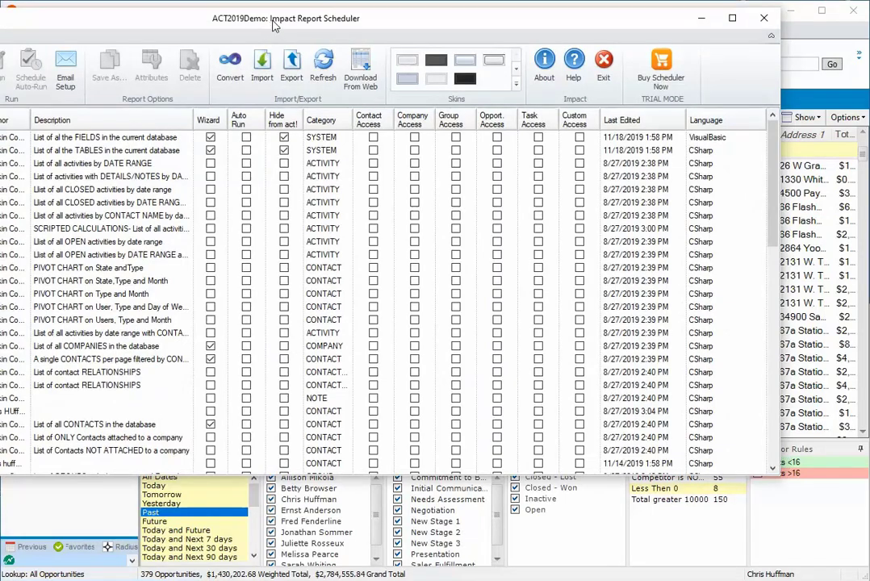
left_click_drag(274, 26, 482, 21)
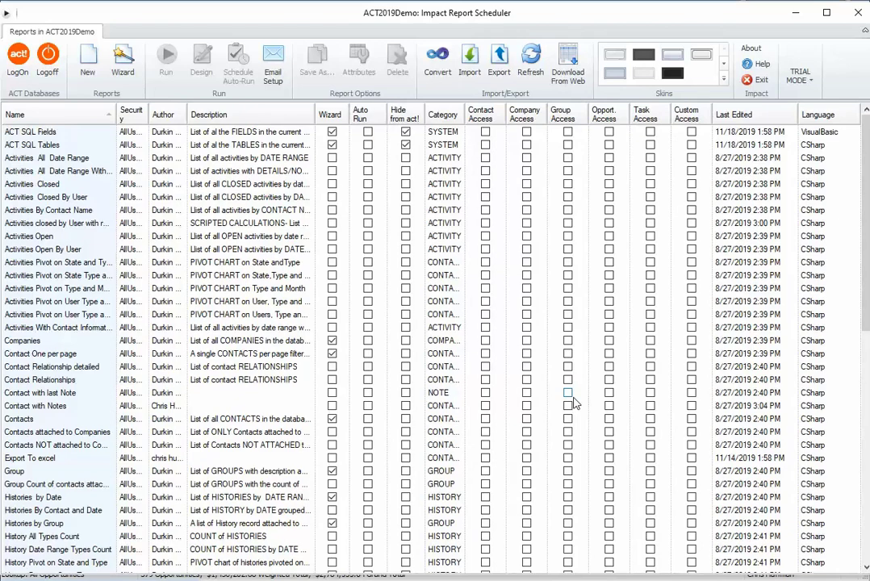
Step: Run the ACT SQL Tables report, view its print preview, and close the report window
left_click(85, 146)
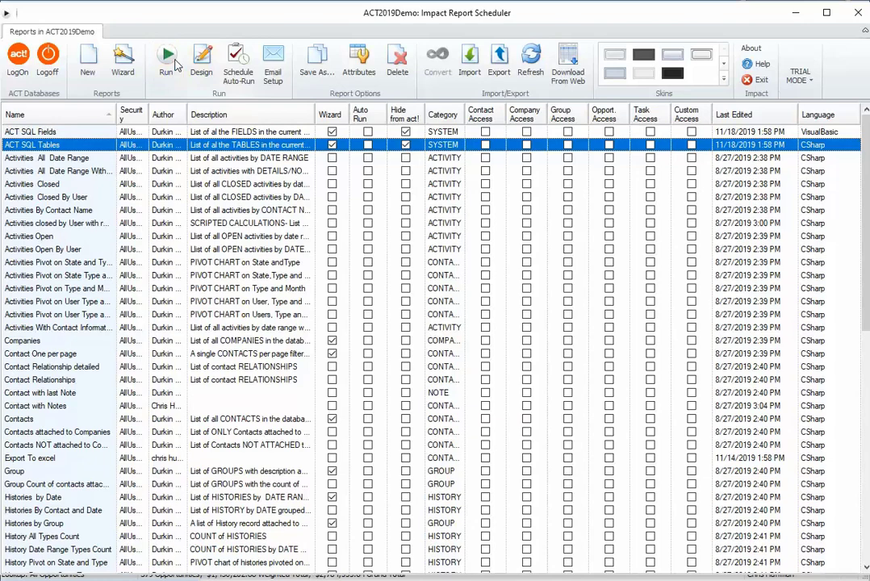
left_click(167, 56)
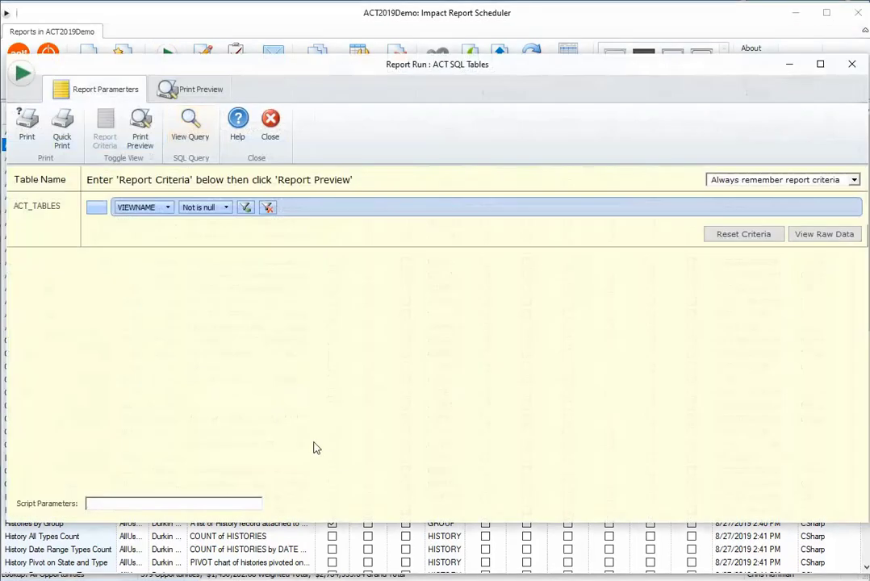
left_click(200, 89)
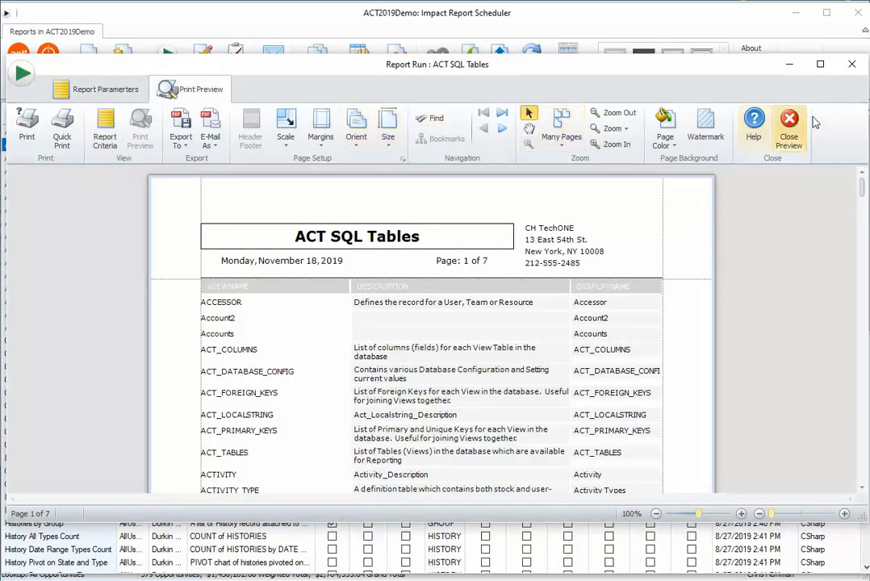
left_click(788, 133)
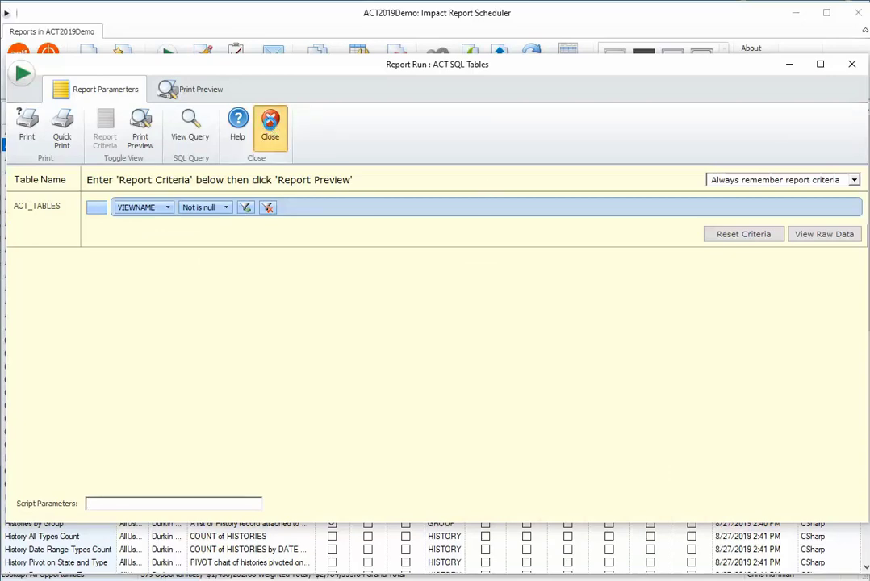
left_click(270, 123)
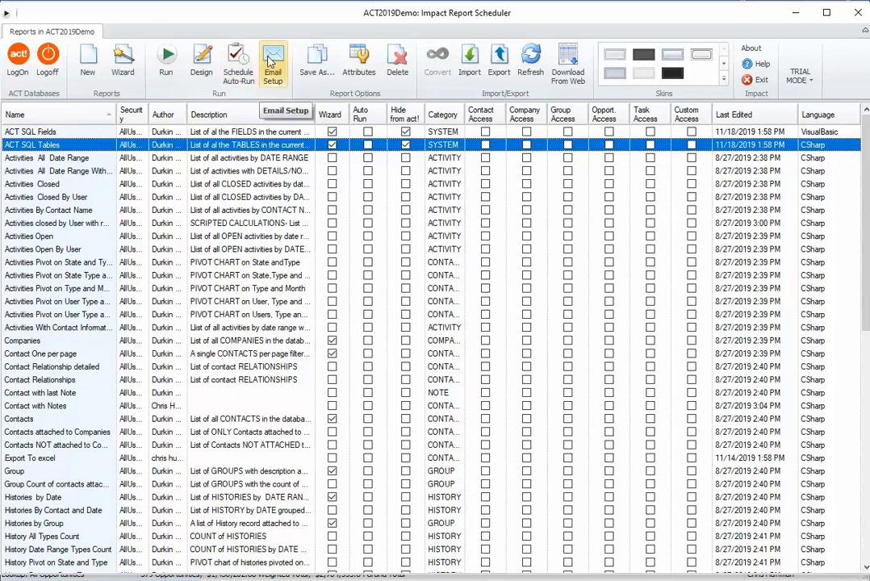
Step: Compare the SMTP and Outlook sender options in the email setup and save it with Send using Outlook
left_click(271, 63)
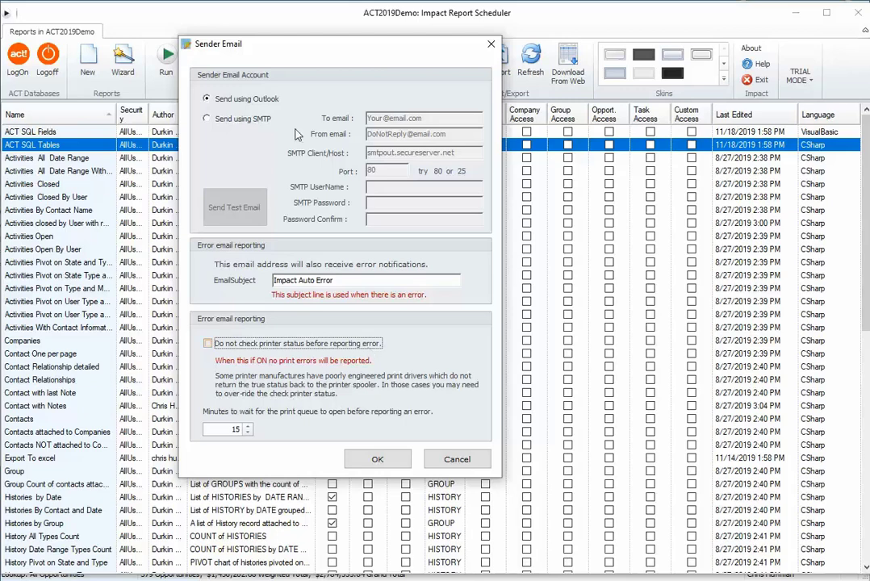
left_click(242, 121)
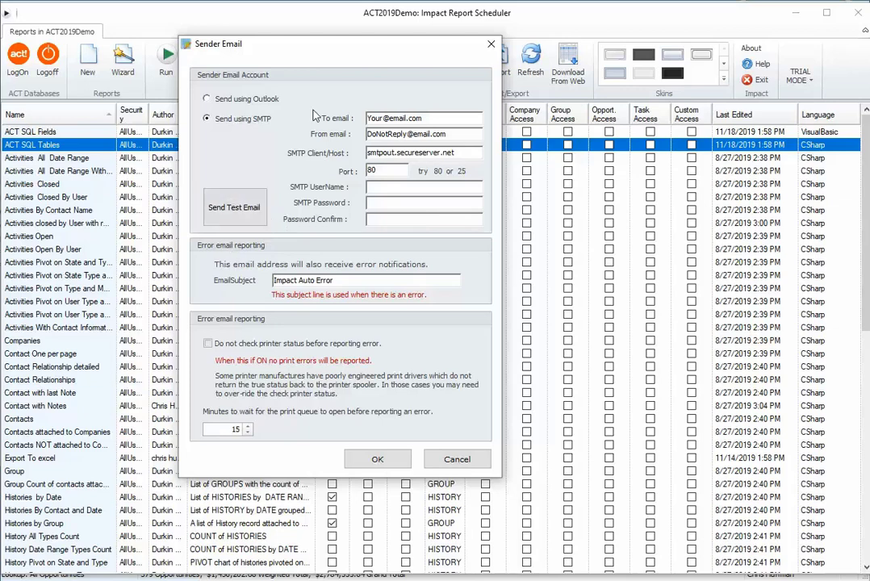
left_click(248, 98)
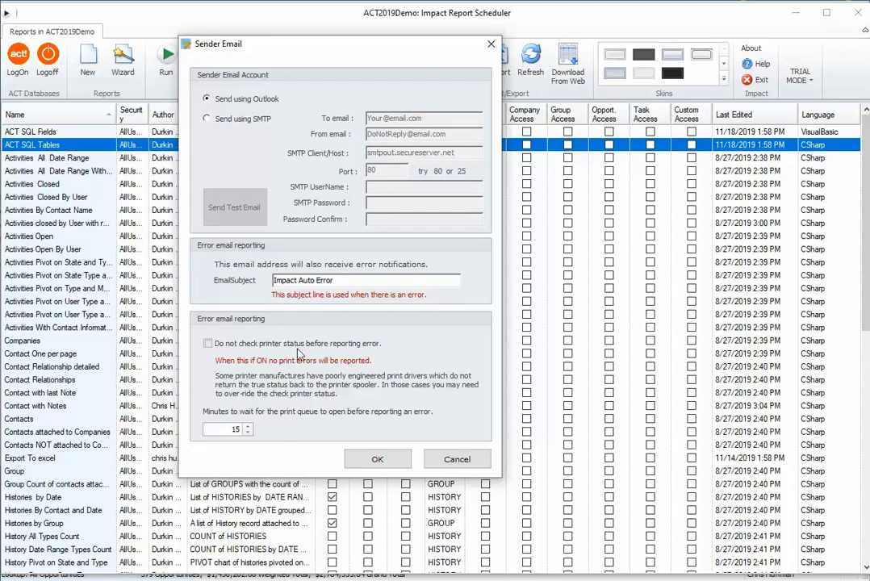
left_click(377, 458)
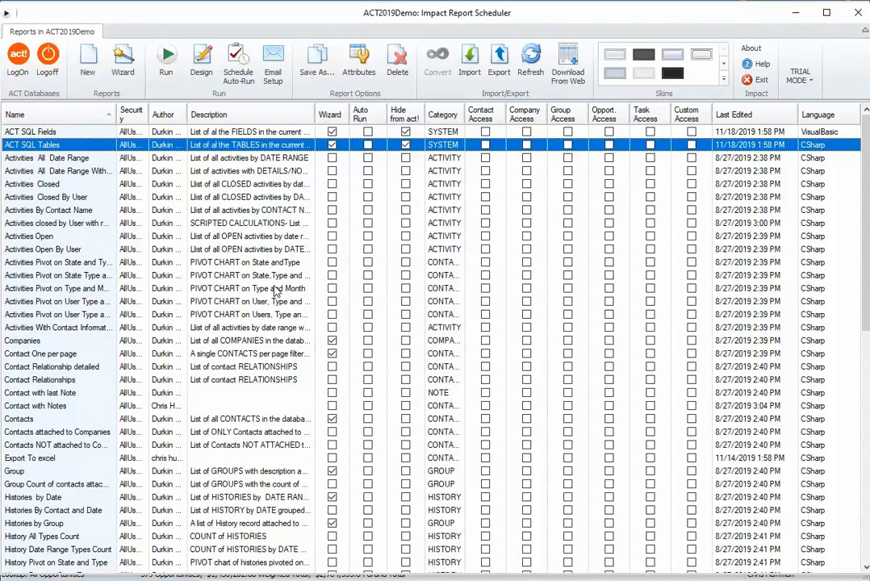
Step: Start an auto-run schedule for the ACT SQL Tables report with its output sent to a PDF file
left_click(227, 172)
left_click(194, 146)
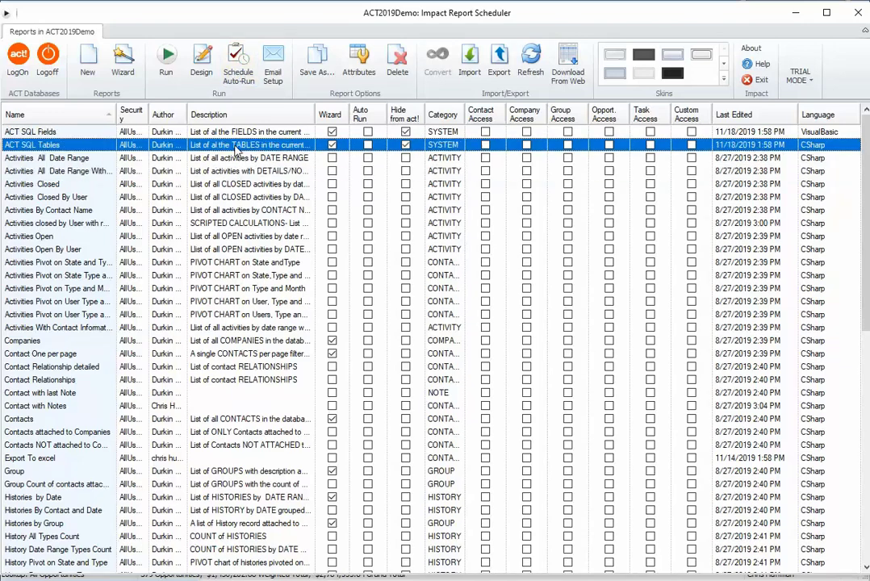
left_click(234, 63)
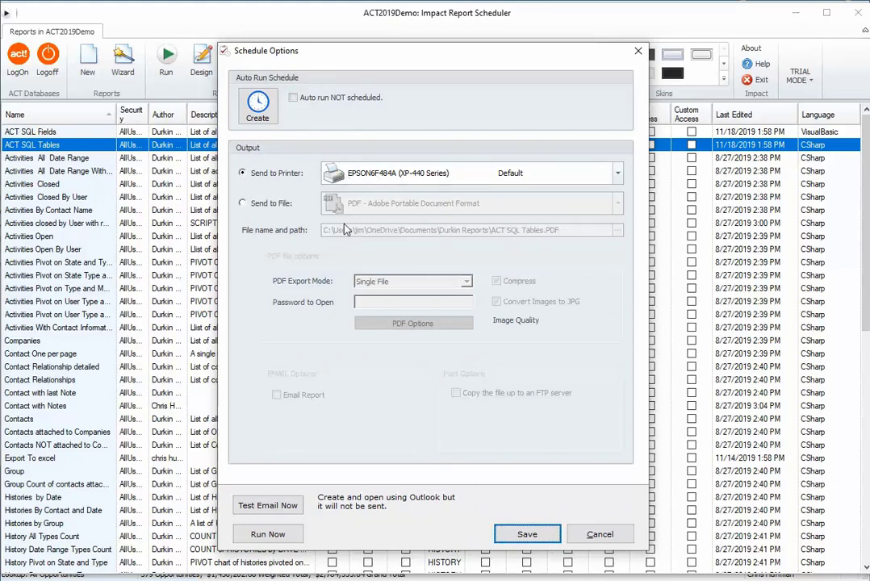
left_click(257, 207)
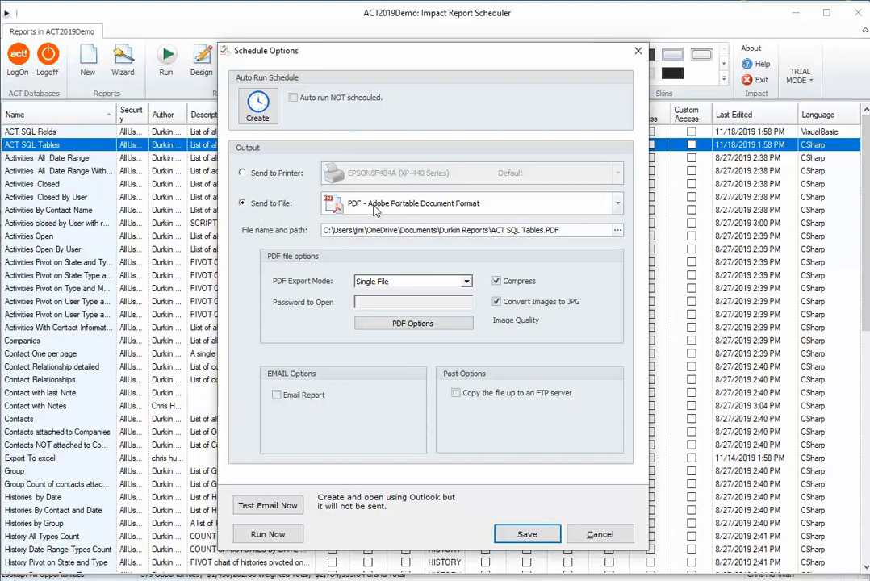
left_click(616, 206)
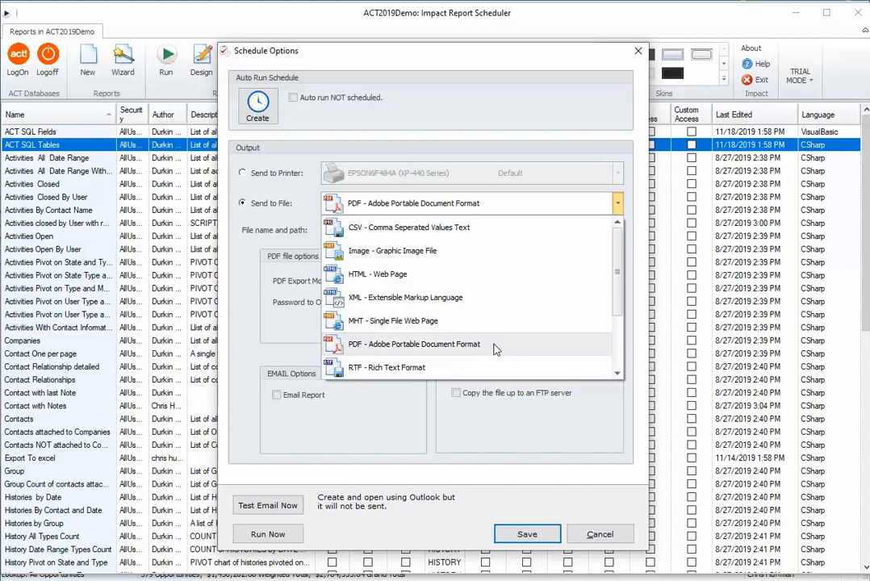
left_click(468, 344)
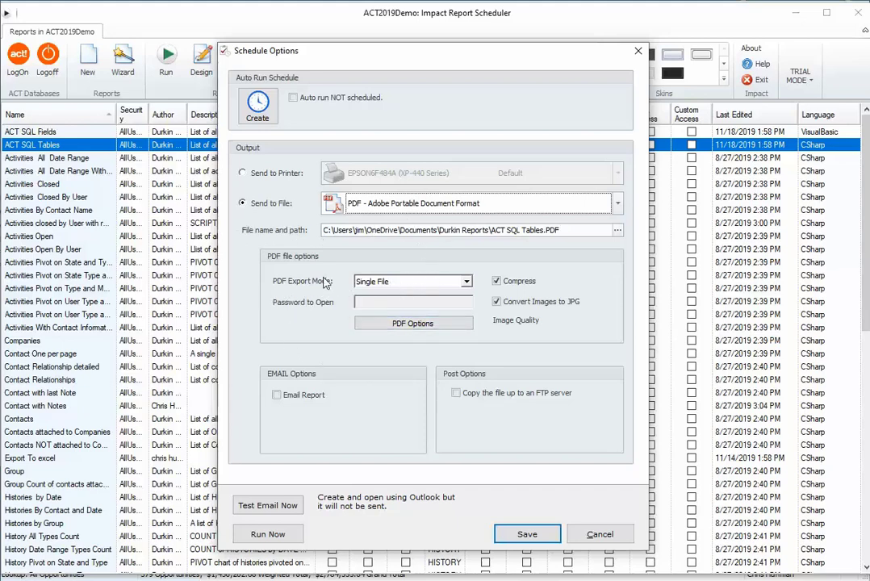
Step: Turn on Email Report, set the file type to EMAIL - Email Body, and choose to email it as an attachment
left_click(306, 400)
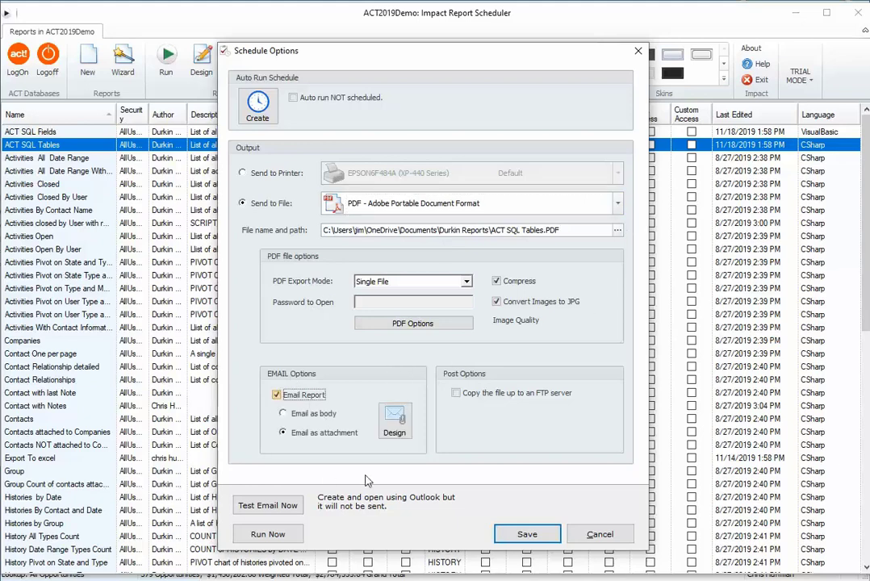
left_click(305, 415)
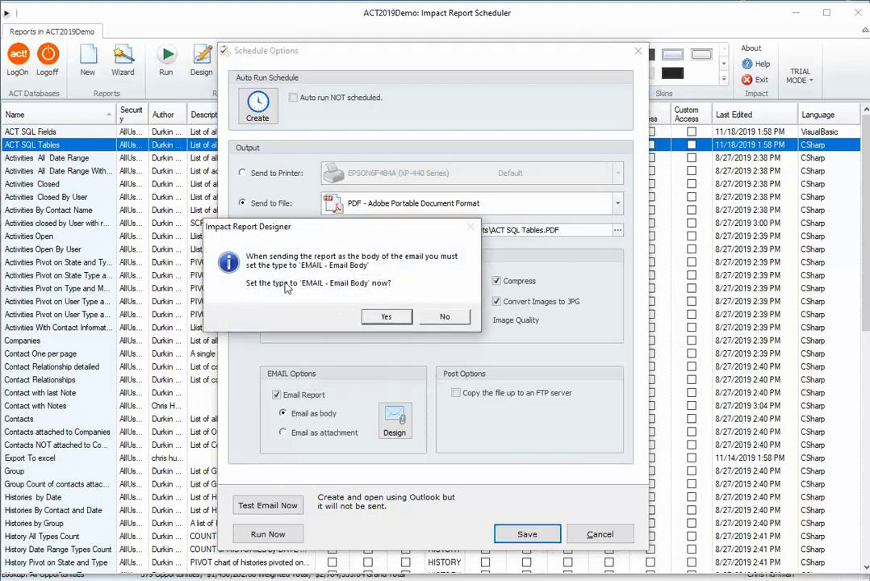
left_click(375, 317)
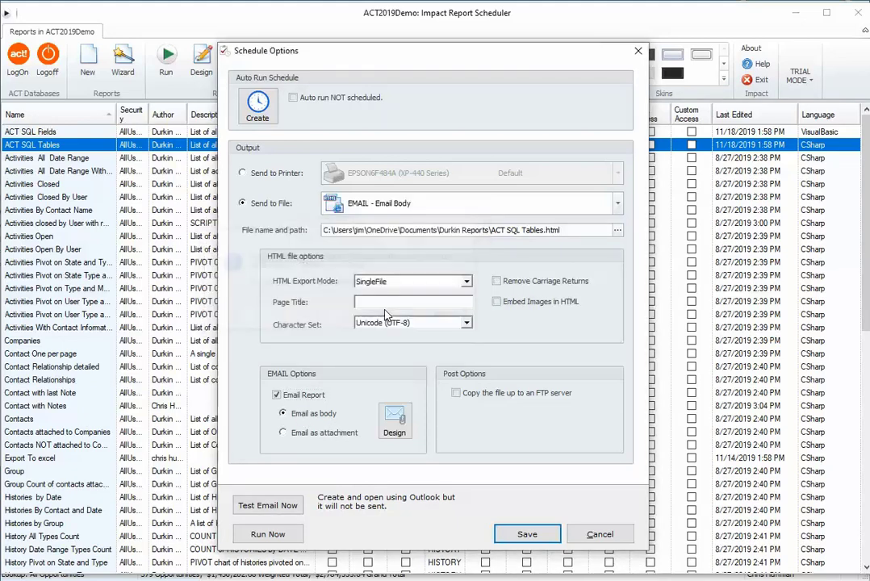
left_click(322, 435)
Step: Start designing the report email and set the recipient manually to the support e-mail address
left_click(392, 421)
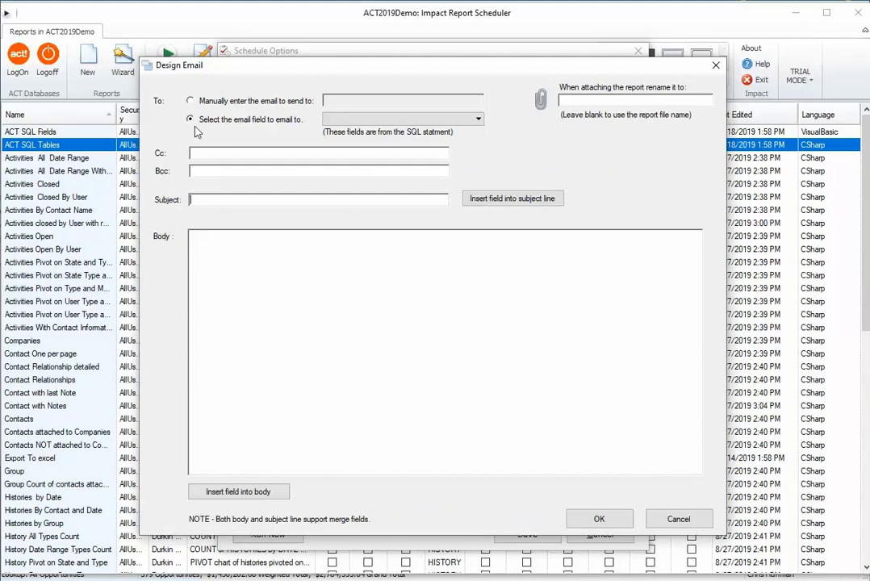
left_click(190, 100)
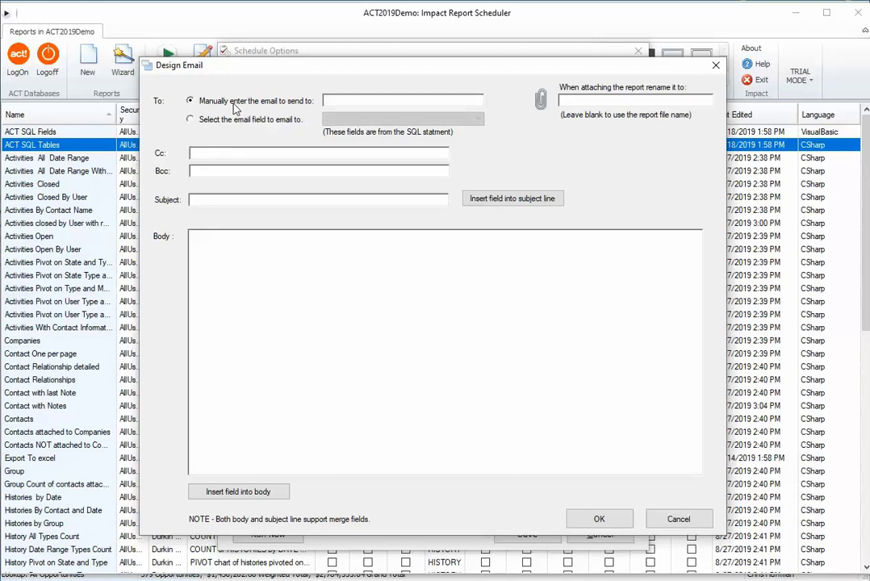
left_click(377, 102)
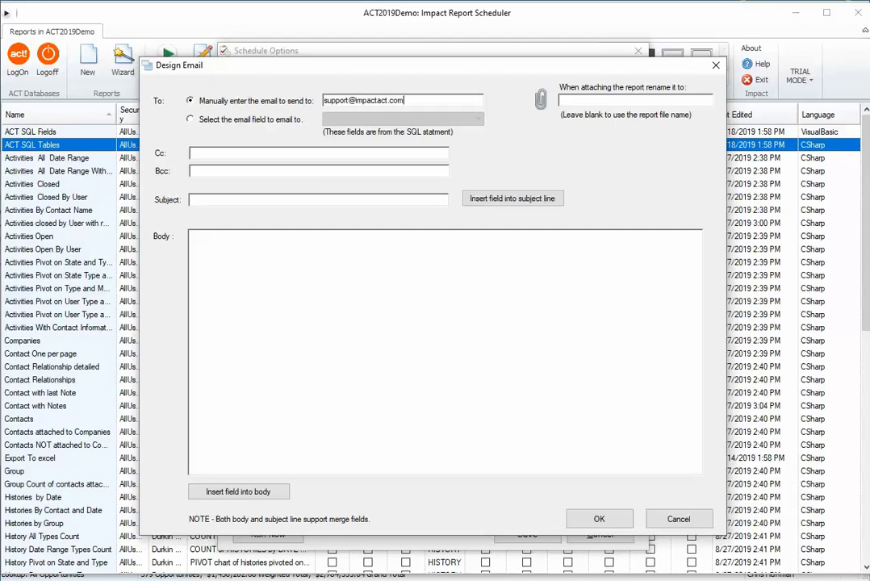
key("Tab")
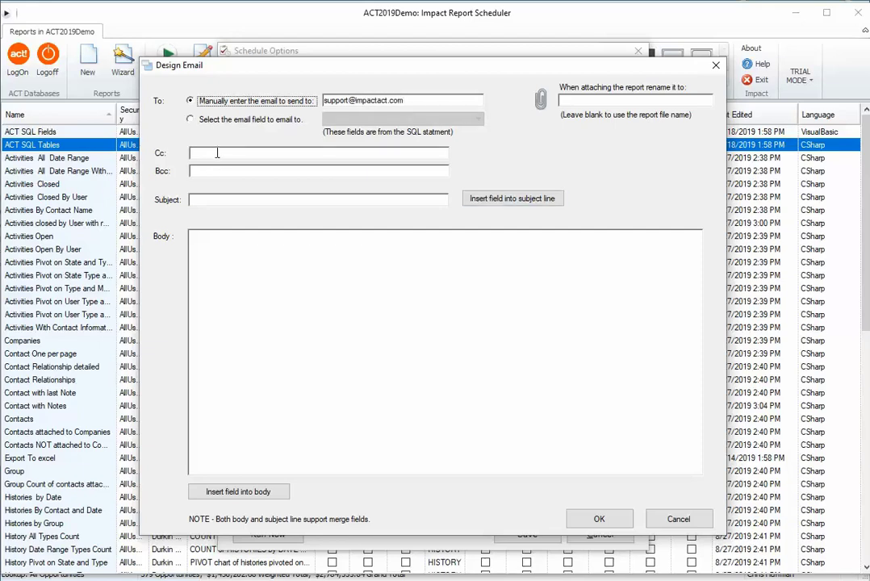
Step: Enter the subject "My Friday Report" and the body "Hi Everybody, here is the weekly report" with the sender's first name as signature
left_click(217, 153)
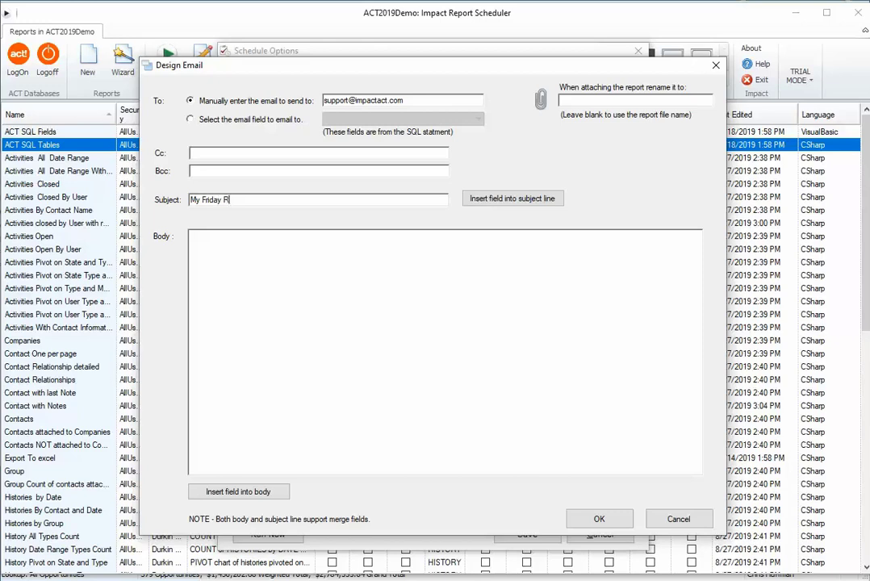
left_click(241, 251)
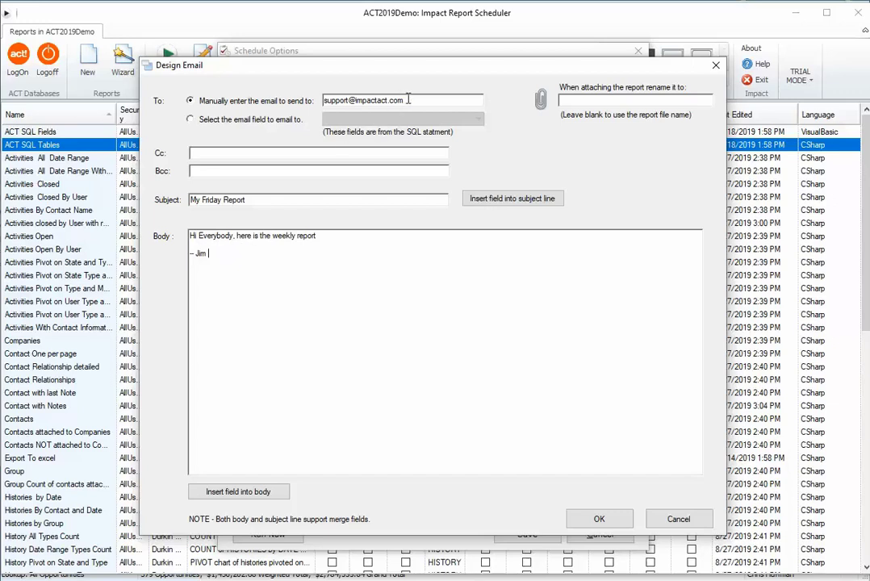
Step: Add the sales e-mail address as a second recipient, separated by a semicolon, and save the email design
left_click_drag(405, 100, 321, 99)
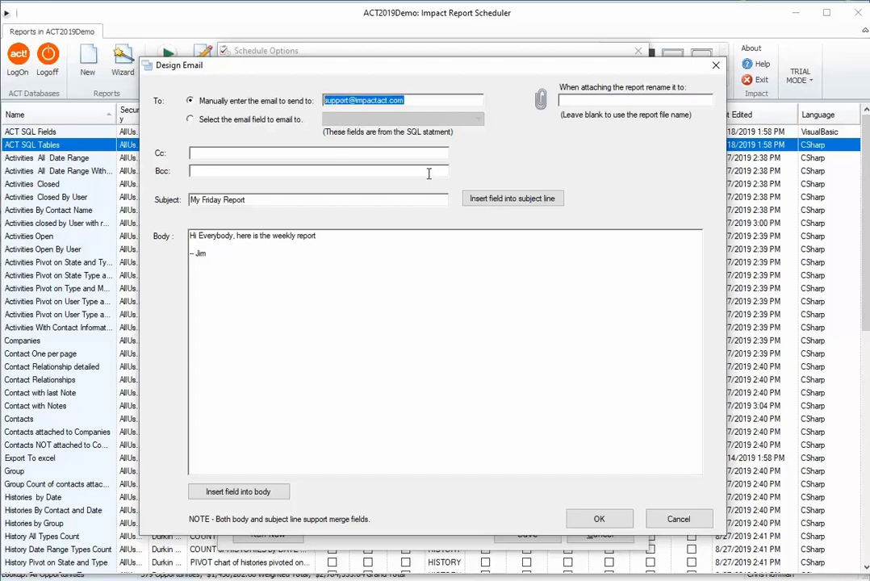
key("Right")
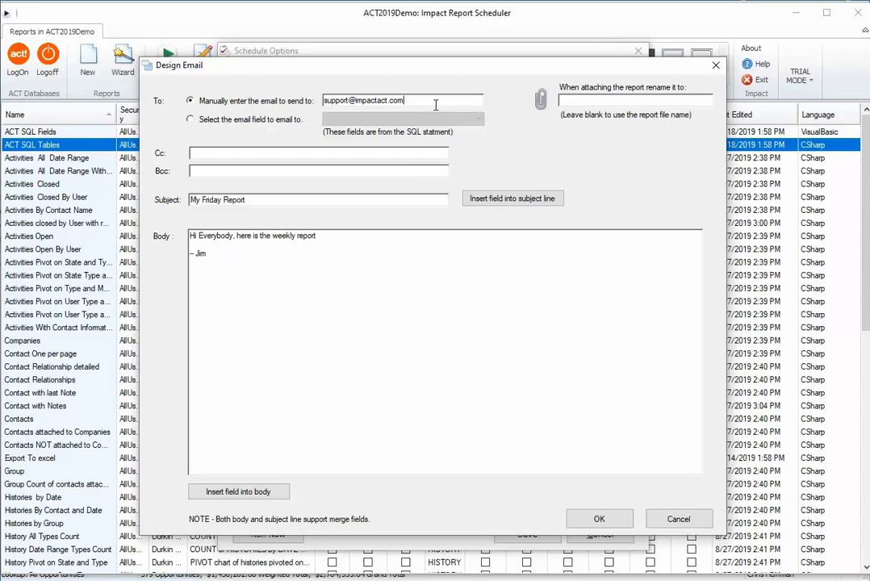
key("Tab")
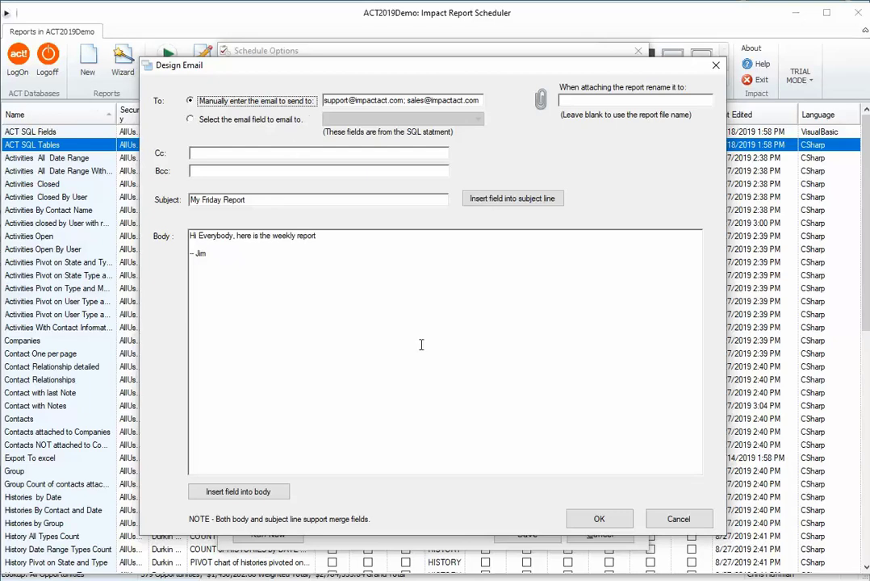
left_click(597, 520)
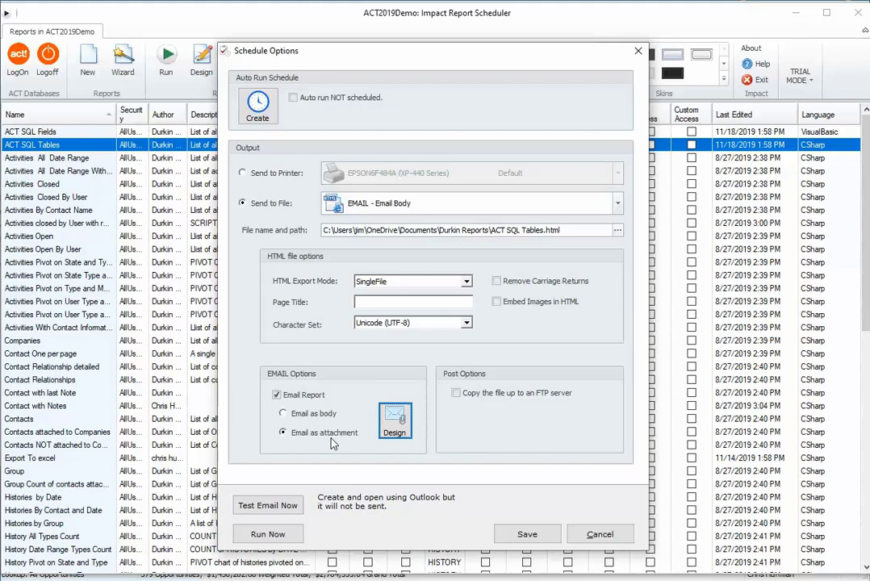
Step: Create an auto-run schedule for the ACT SQL Tables report and bring up its list of triggers
left_click(257, 109)
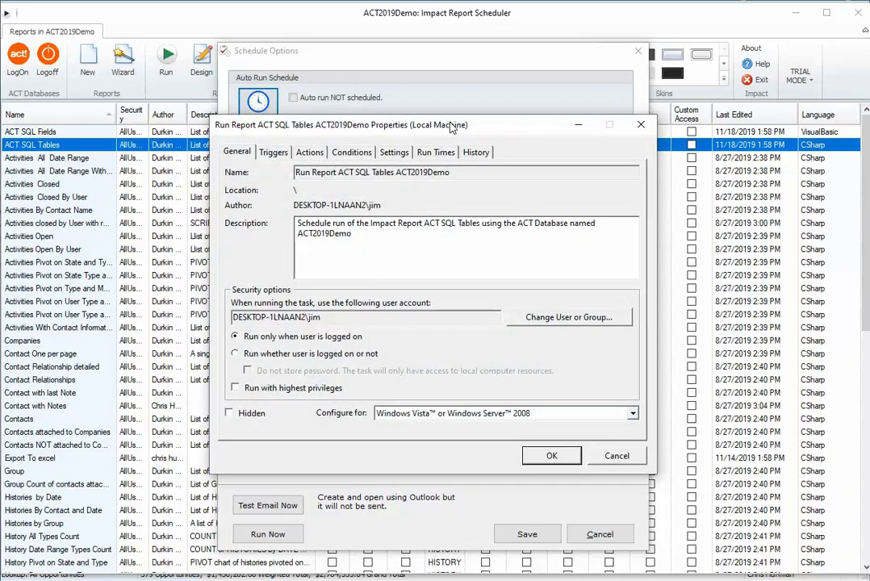
left_click_drag(452, 127, 434, 125)
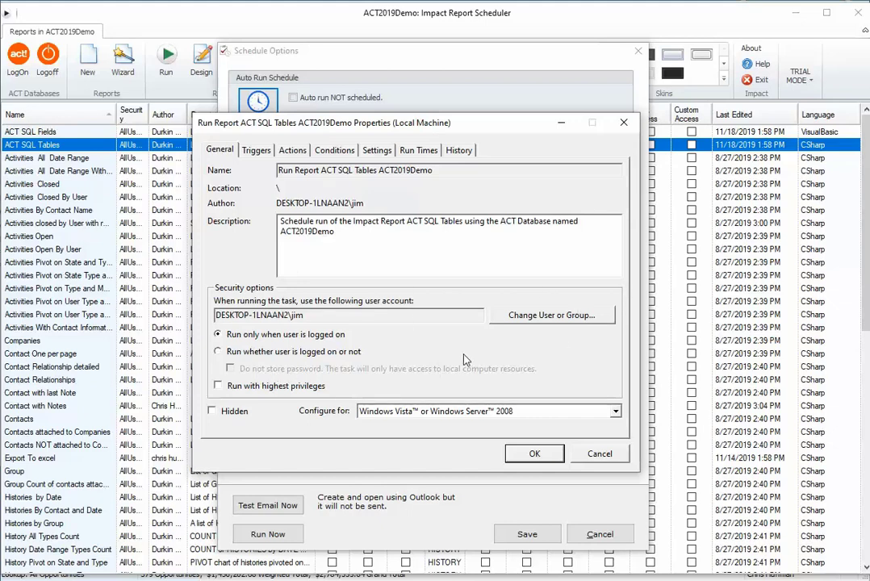
left_click(258, 151)
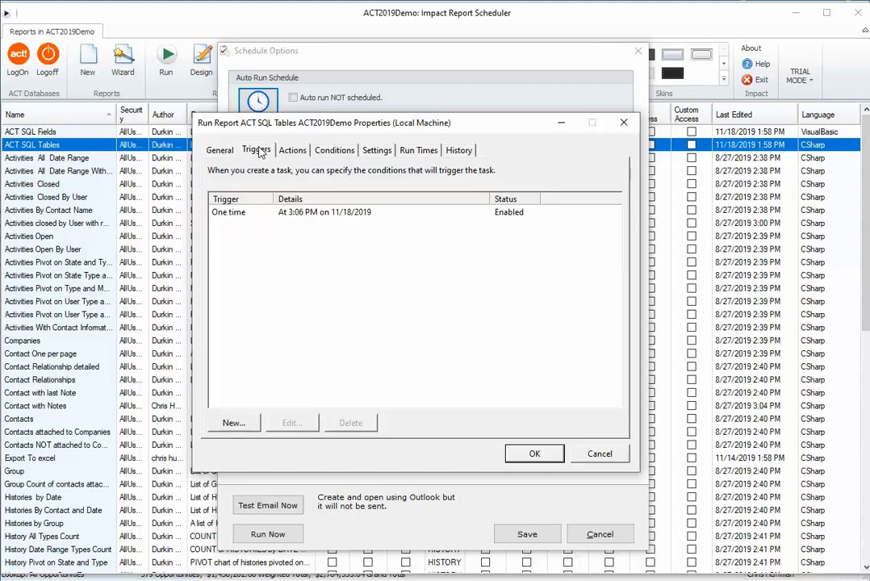
Step: Change the one-time trigger to run weekly on Friday only, starting at 5:06:21 PM, and save the report's schedule options
left_click(230, 213)
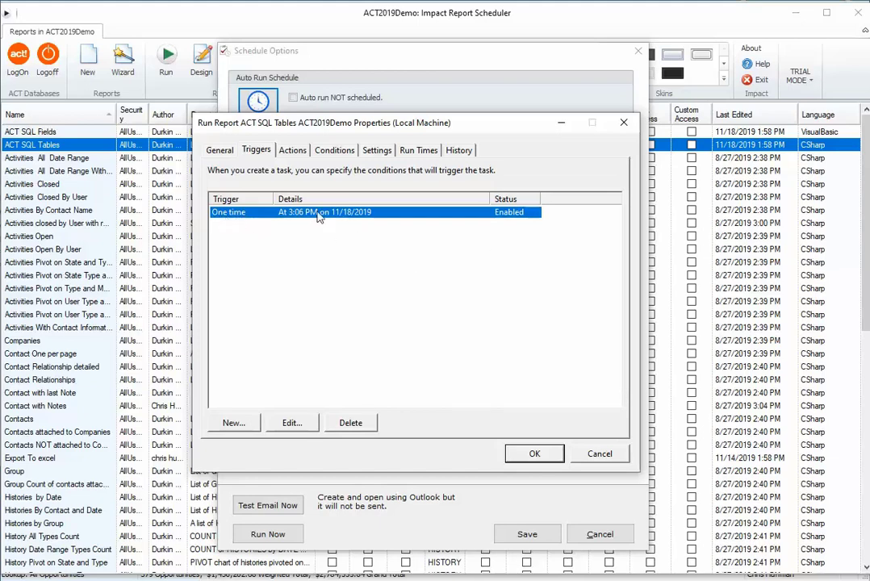
left_click(297, 423)
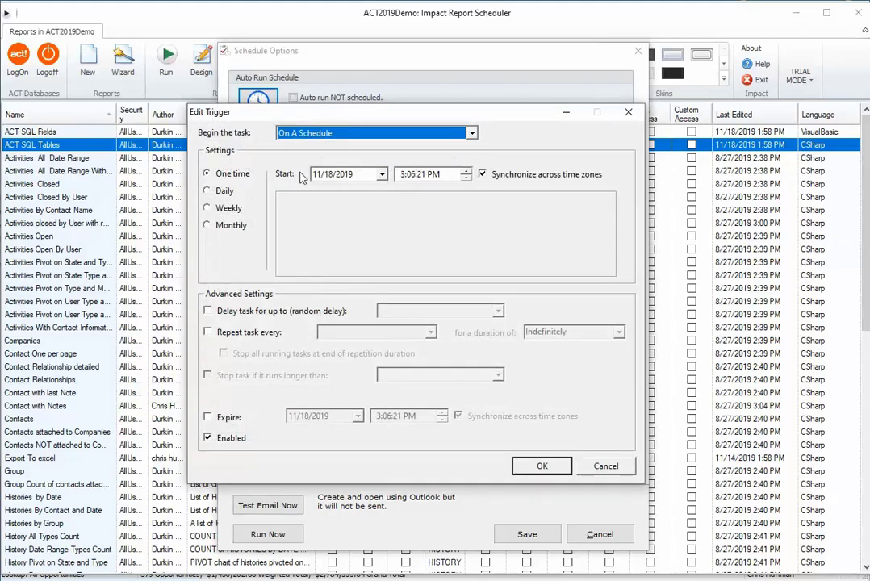
left_click(230, 209)
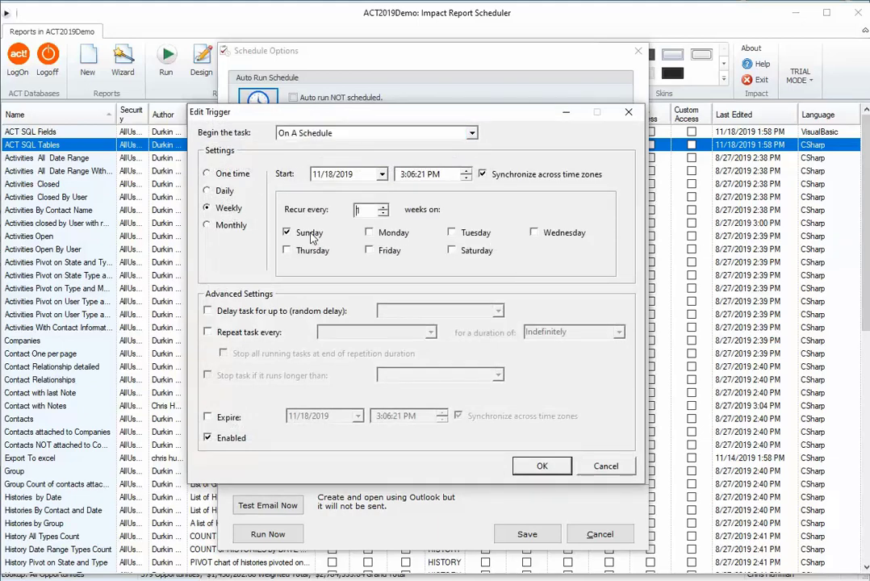
left_click(386, 252)
left_click(403, 174)
type("5")
key("Tab")
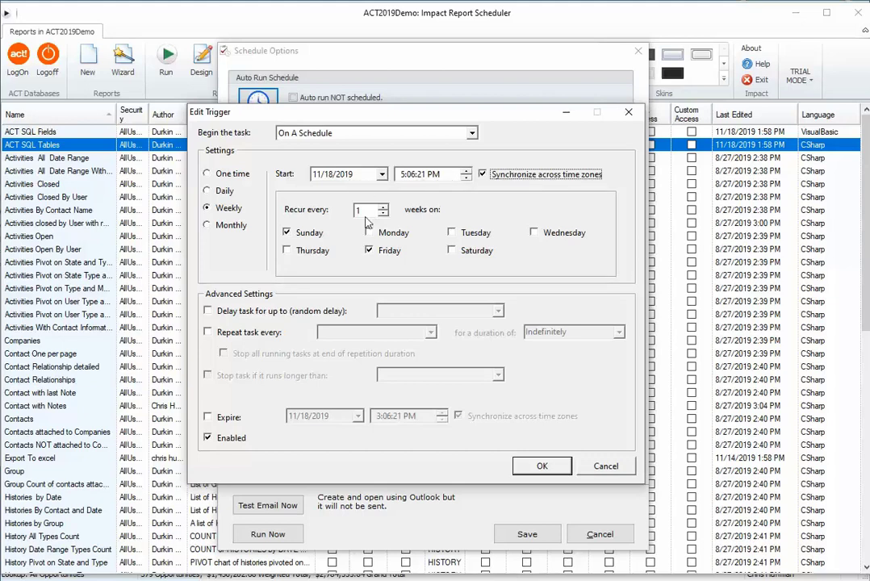
left_click(288, 232)
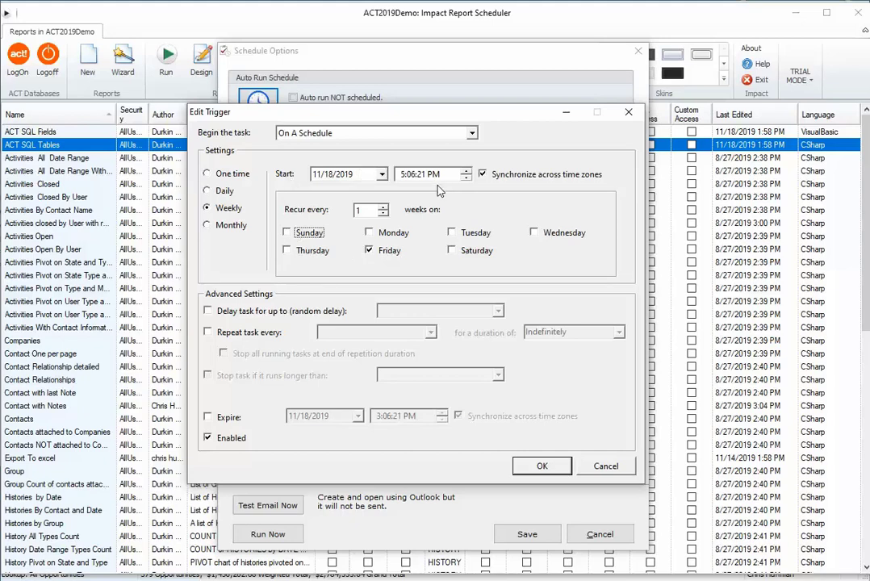
left_click(542, 466)
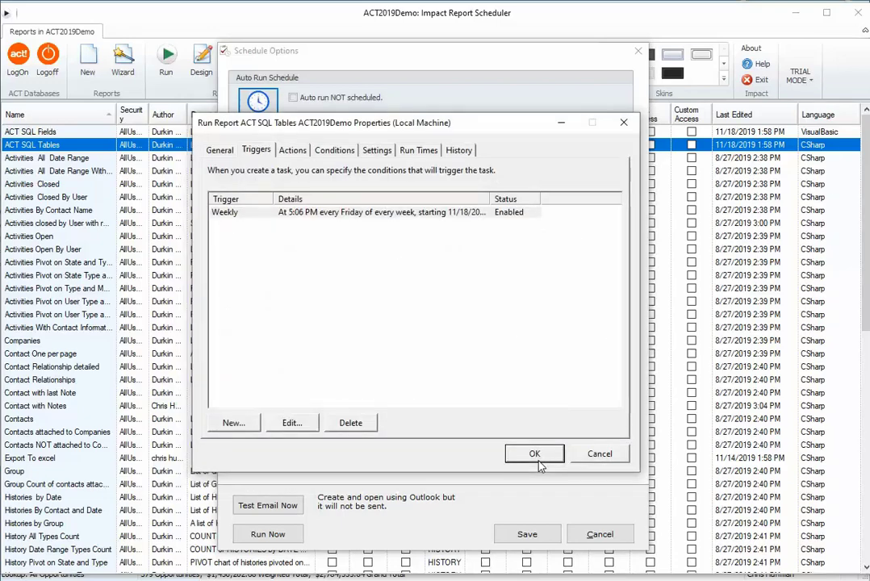
left_click(536, 457)
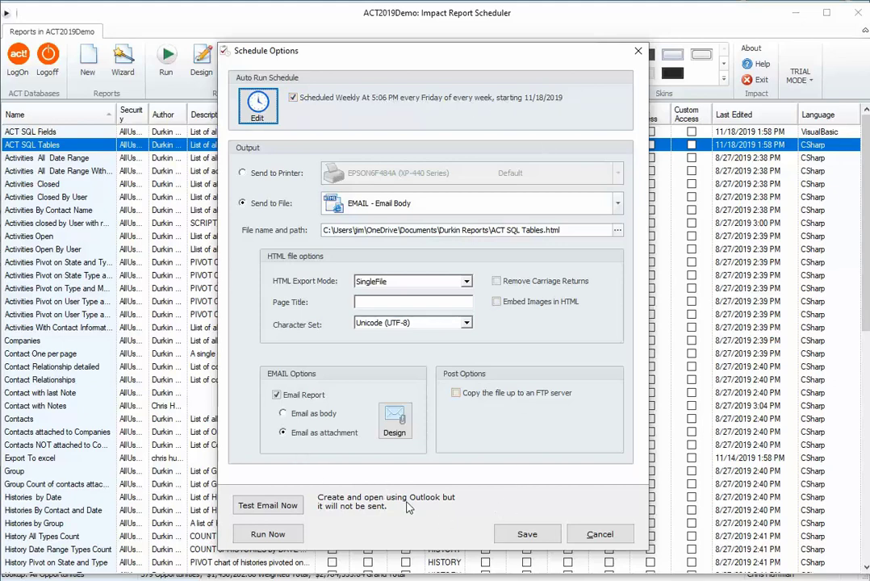
left_click(526, 534)
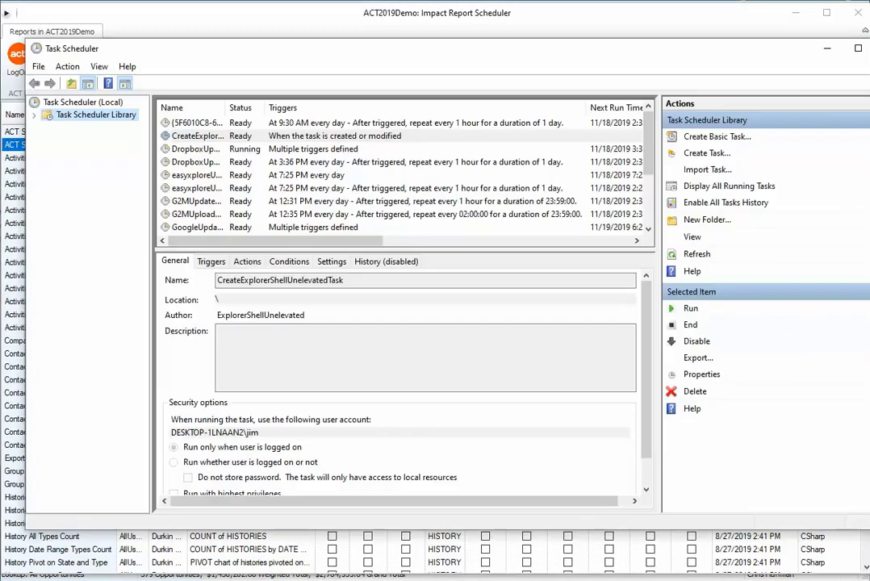
Step: Switch to Windows Task Scheduler, fit its window on screen, and clear away the Impact Report Scheduler, Act! and Notepad windows behind it
left_click_drag(868, 529, 783, 555)
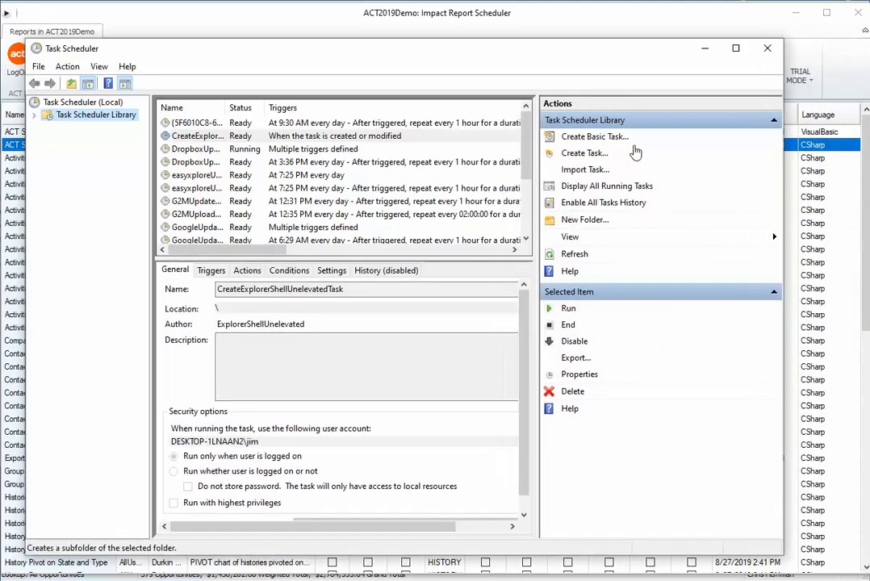
left_click_drag(624, 55, 653, 59)
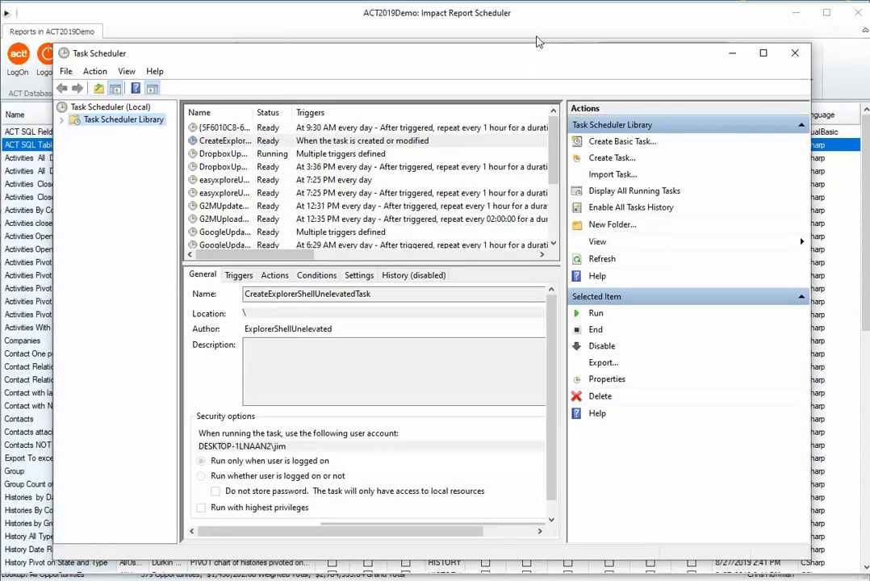
left_click(456, 35)
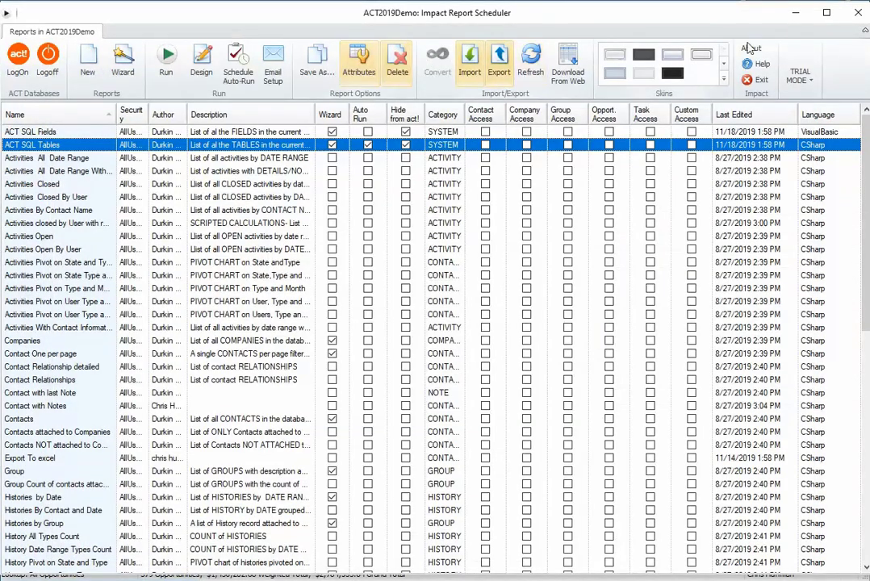
left_click(859, 14)
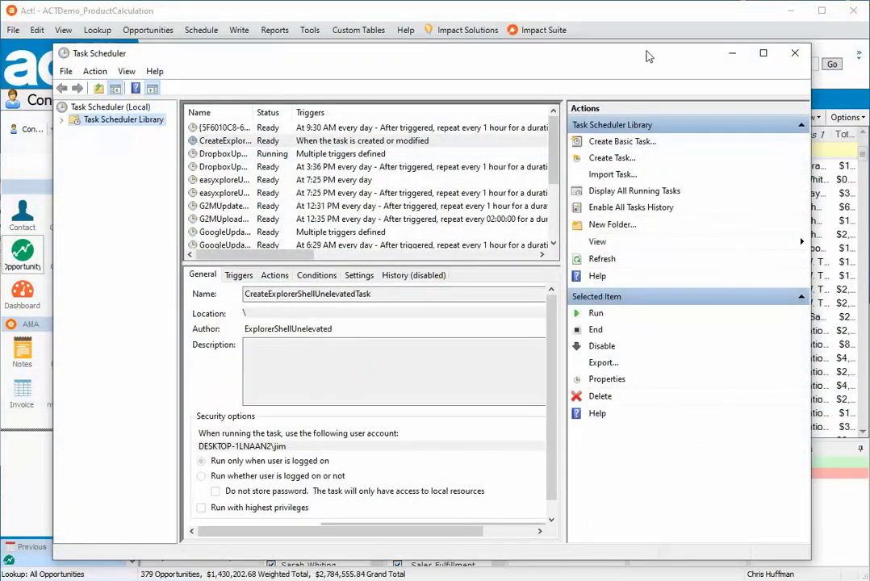
left_click(746, 18)
left_click(792, 12)
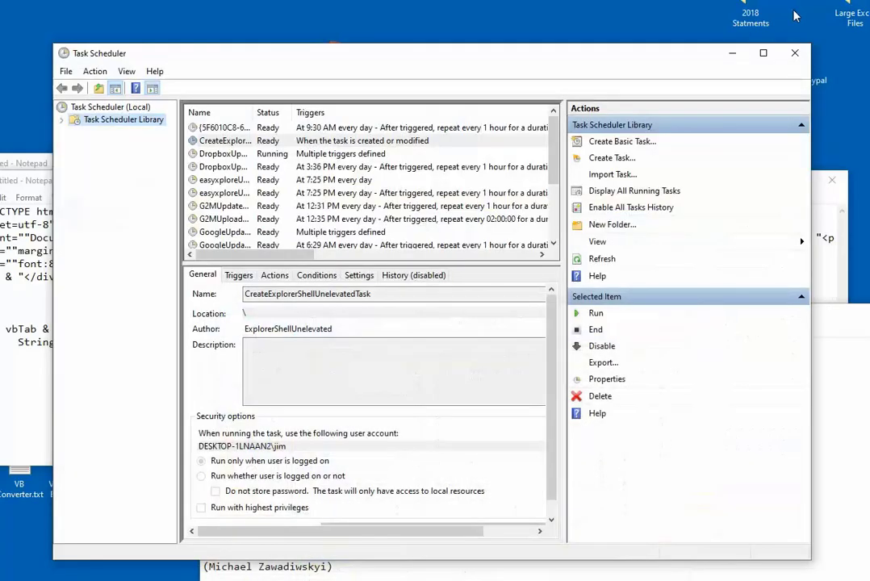
left_click(42, 180)
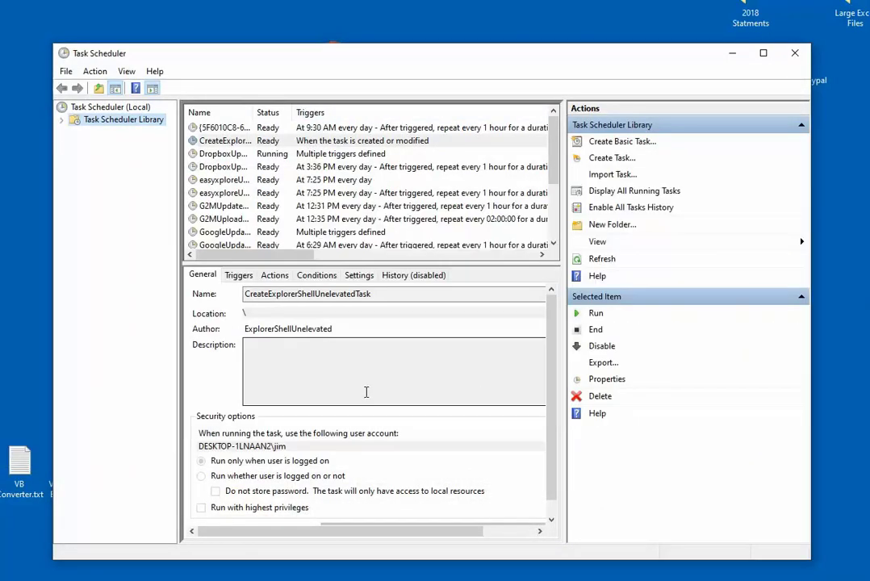
Step: Enlarge the Task Scheduler window and widen the task list's Name column so the Run Report task names are readable
left_click_drag(617, 63, 574, 32)
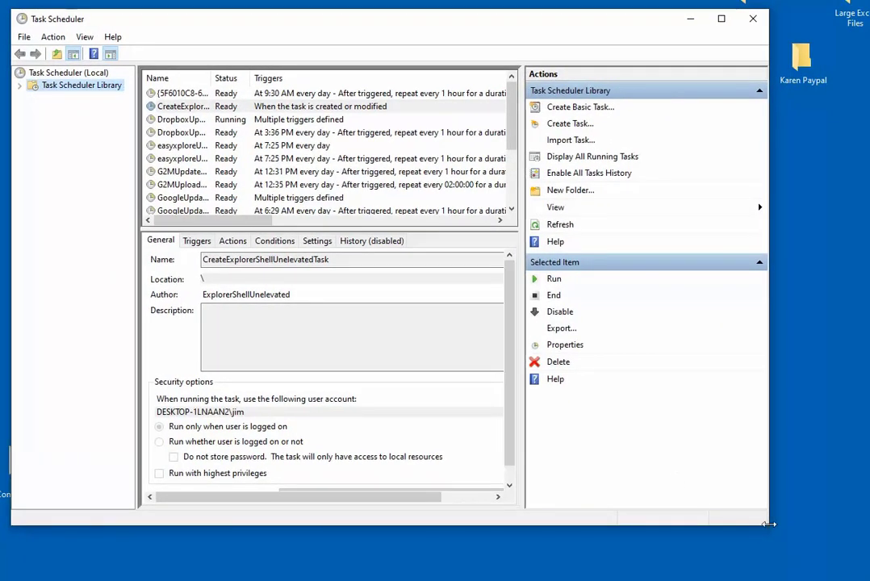
left_click_drag(767, 526, 860, 574)
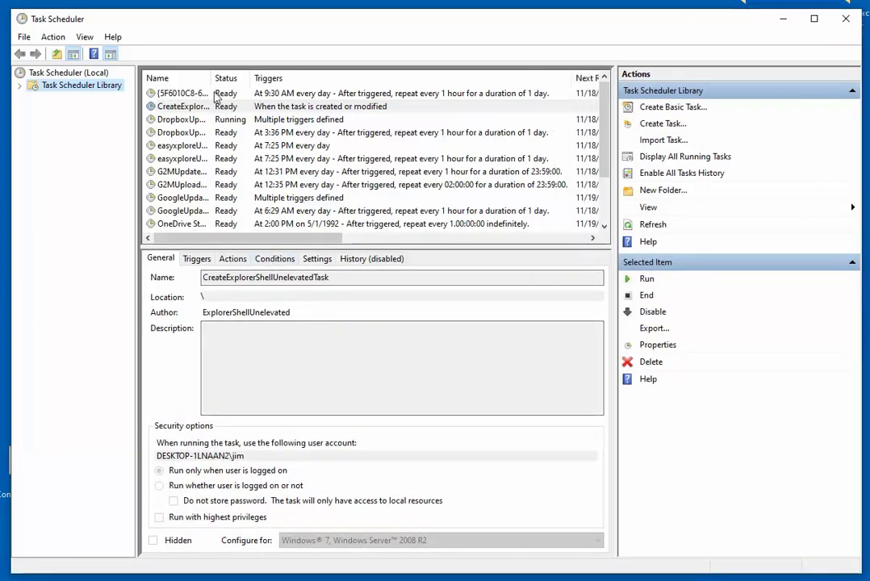
left_click_drag(211, 80, 242, 80)
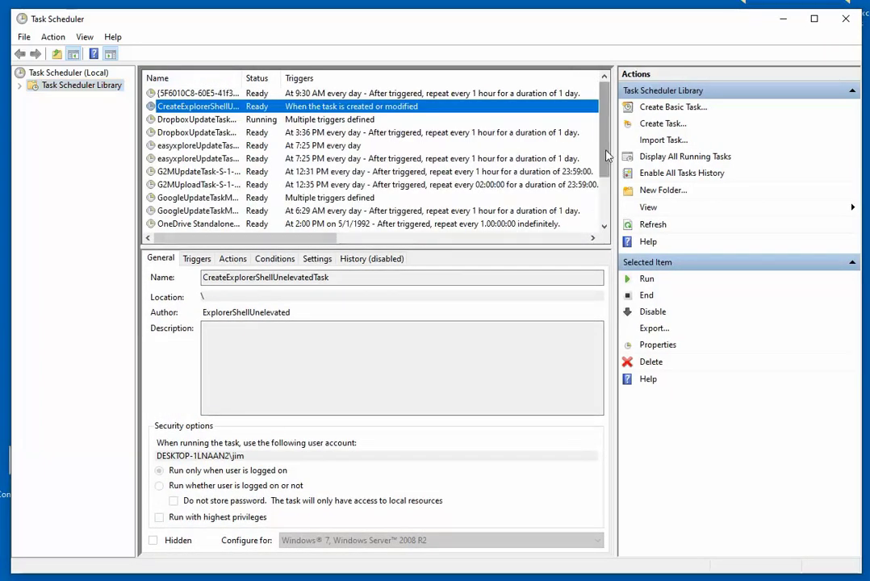
scroll(609, 208, "down", 2)
left_click(165, 198)
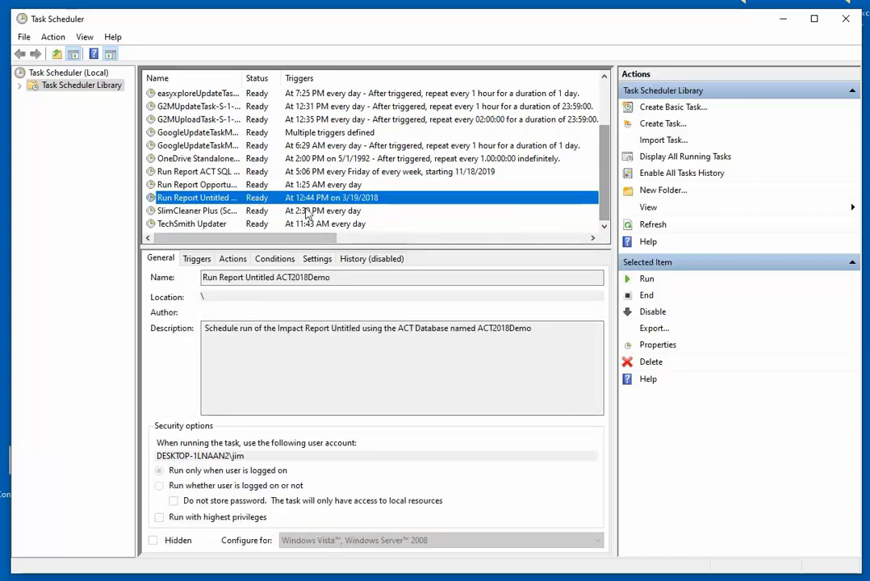
left_click_drag(240, 78, 306, 79)
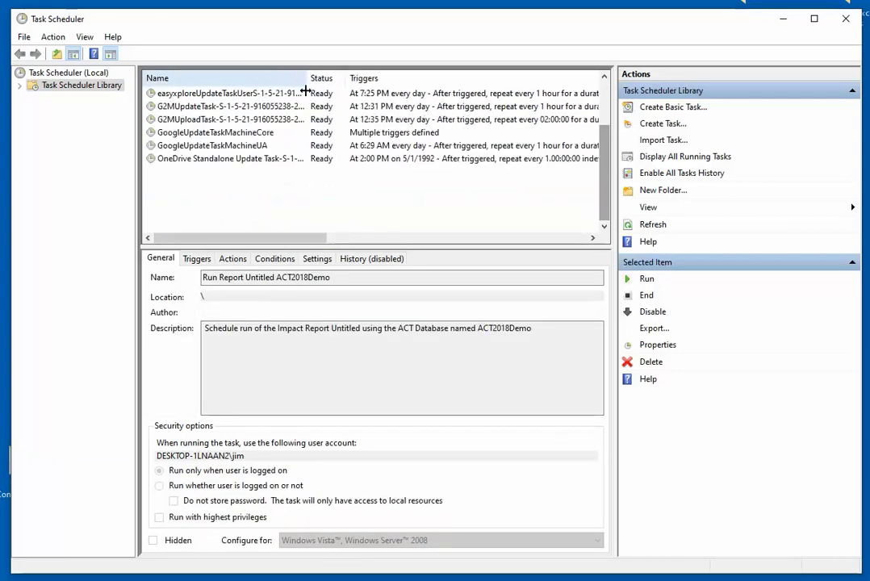
Step: Select the Run Report ACT SQL Tables ACT2019Demo task and review its triggers and general details
left_click(188, 169)
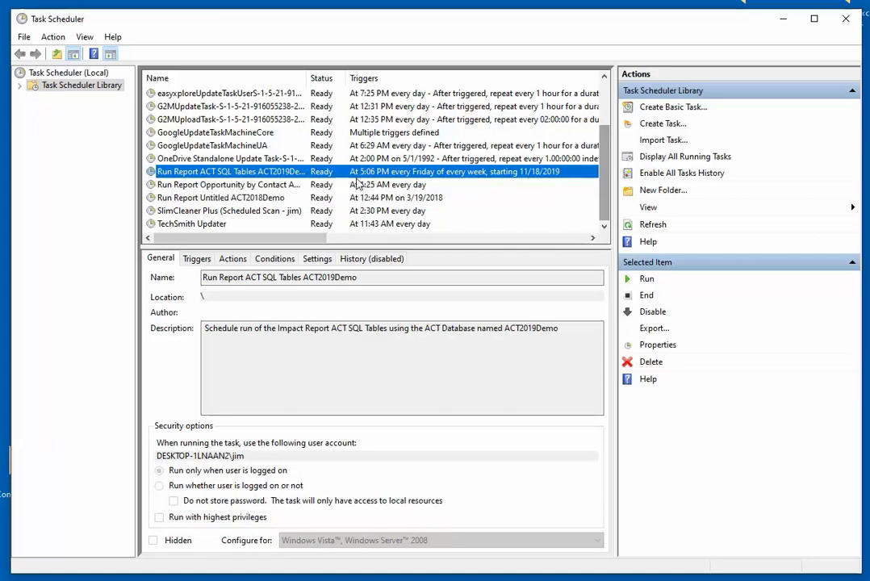
left_click(199, 259)
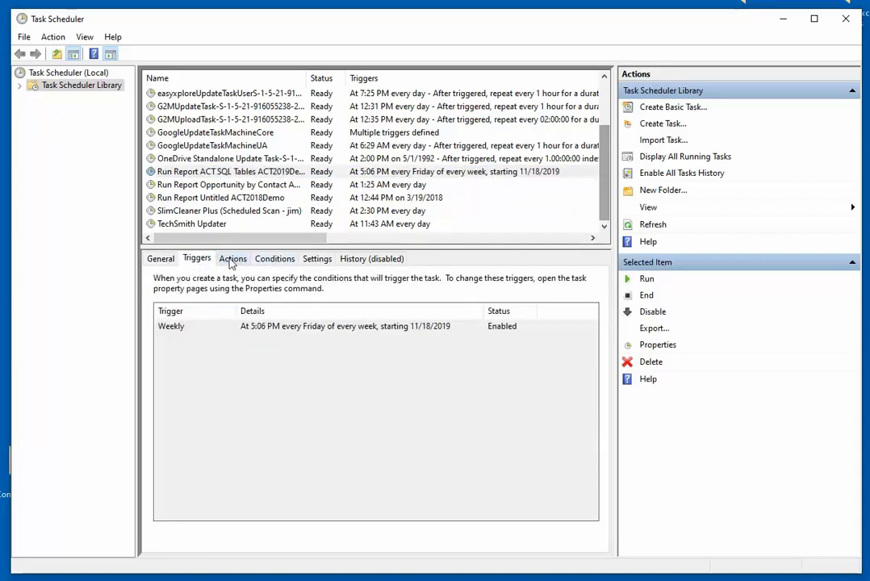
left_click(161, 260)
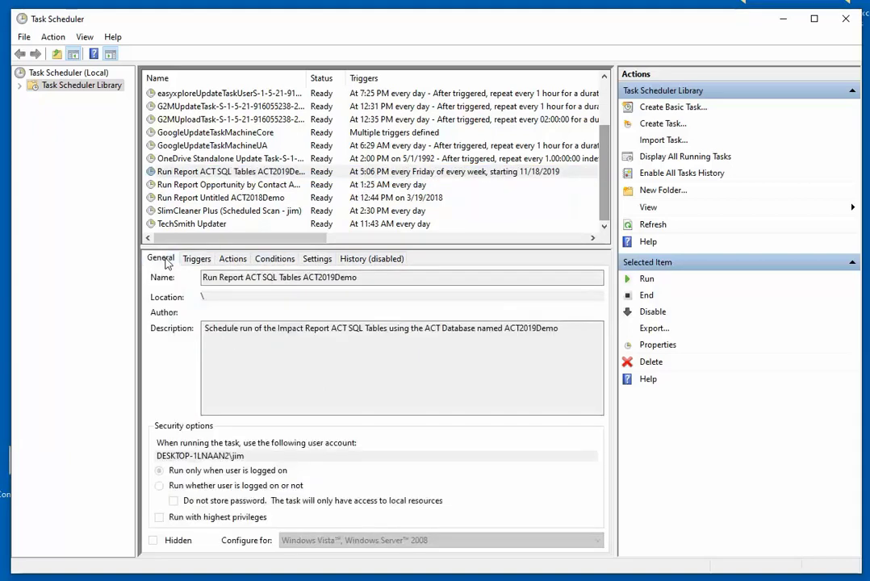